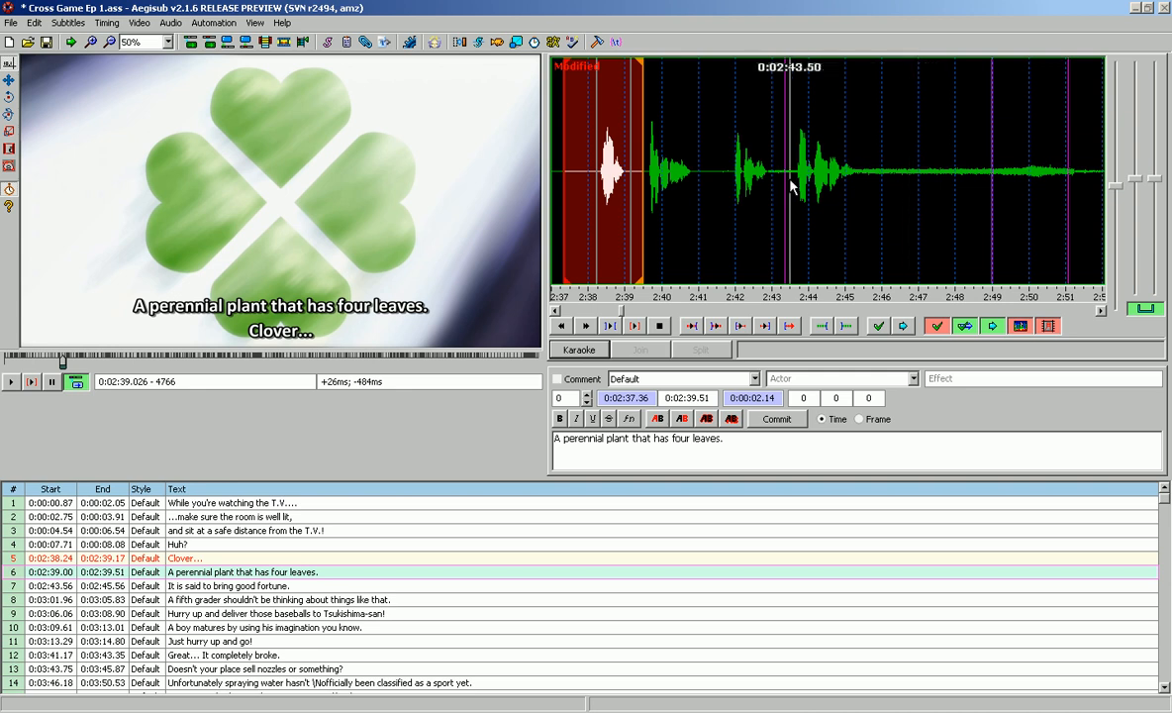
Step: Try extending the end of the line "A perennial plant that has four leaves." to 0:02:46.18
right_click(886, 188)
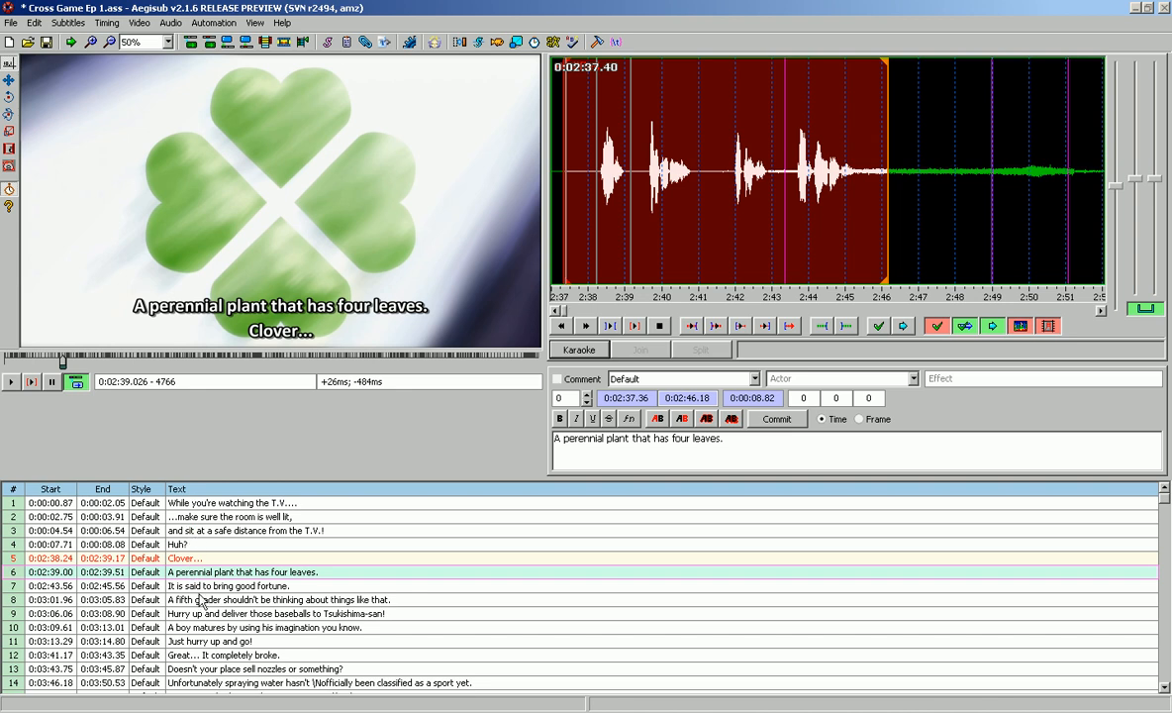
Step: Select the third subtitle line, compare its audio in spectrum and waveform views, and play the beginning of its range
left_click(181, 532)
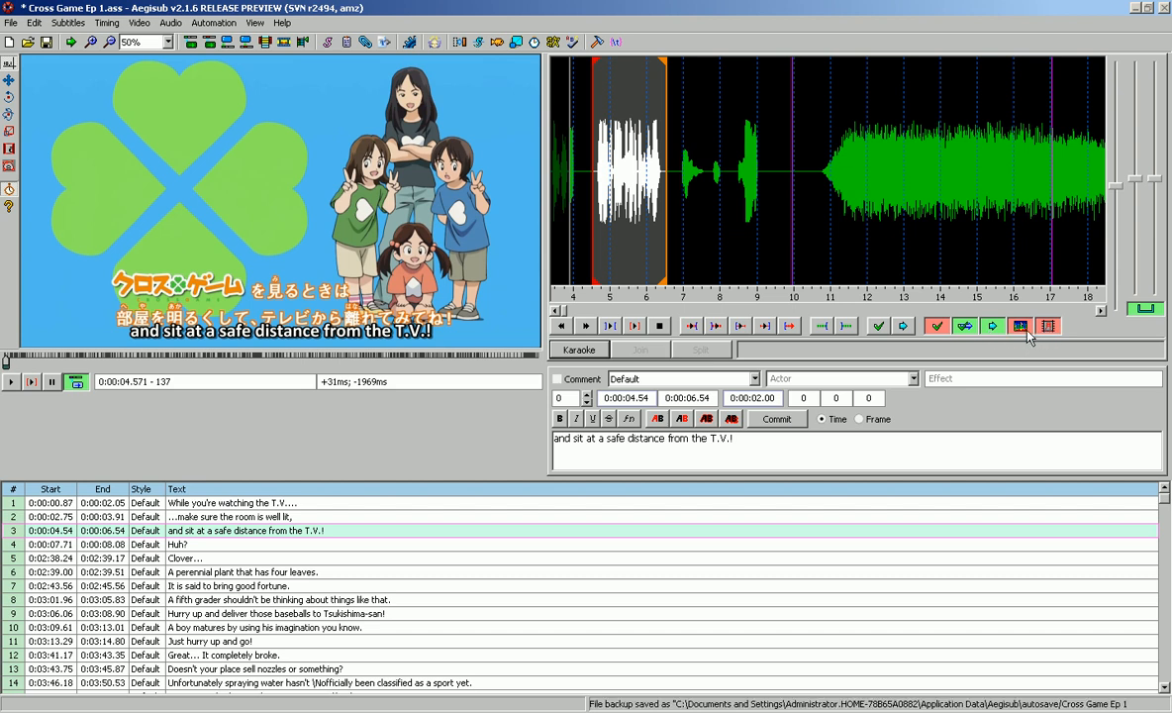
left_click(1026, 331)
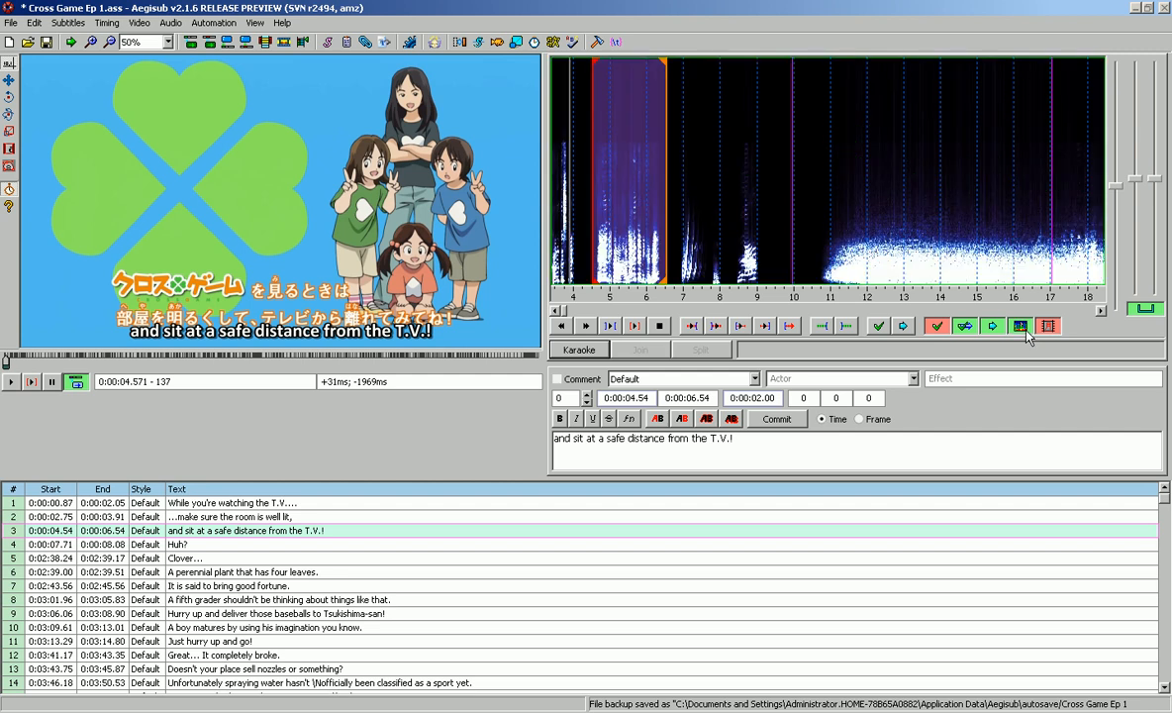
left_click(1026, 331)
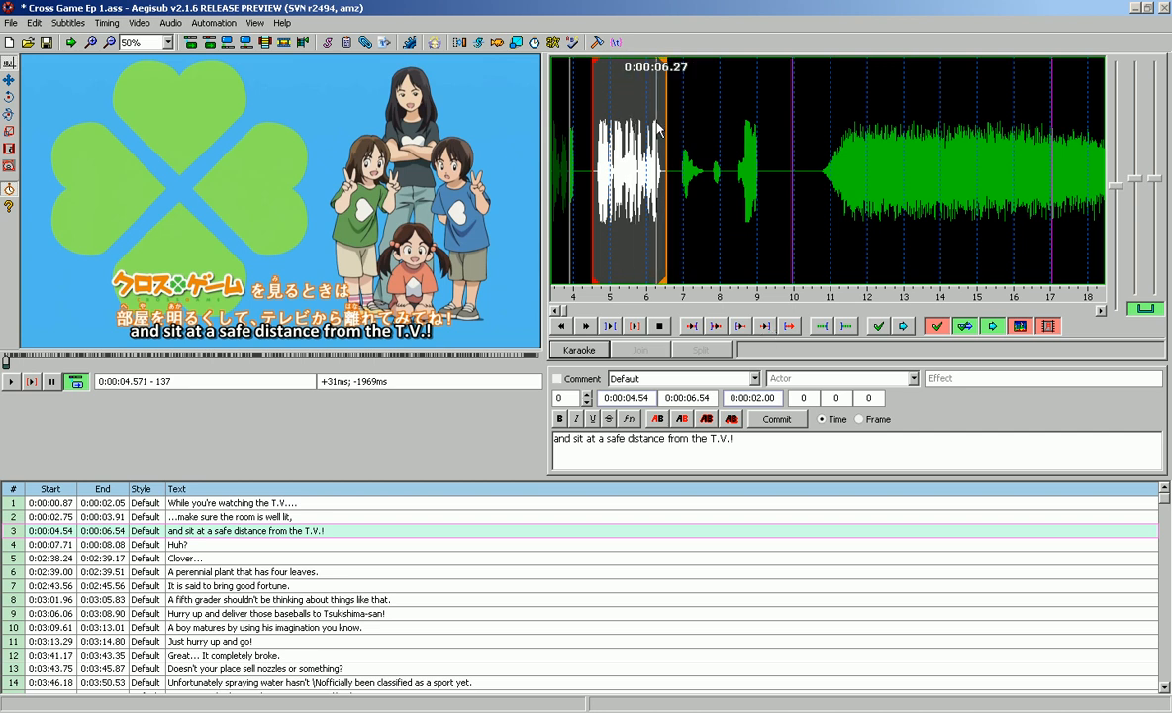
left_click(742, 325)
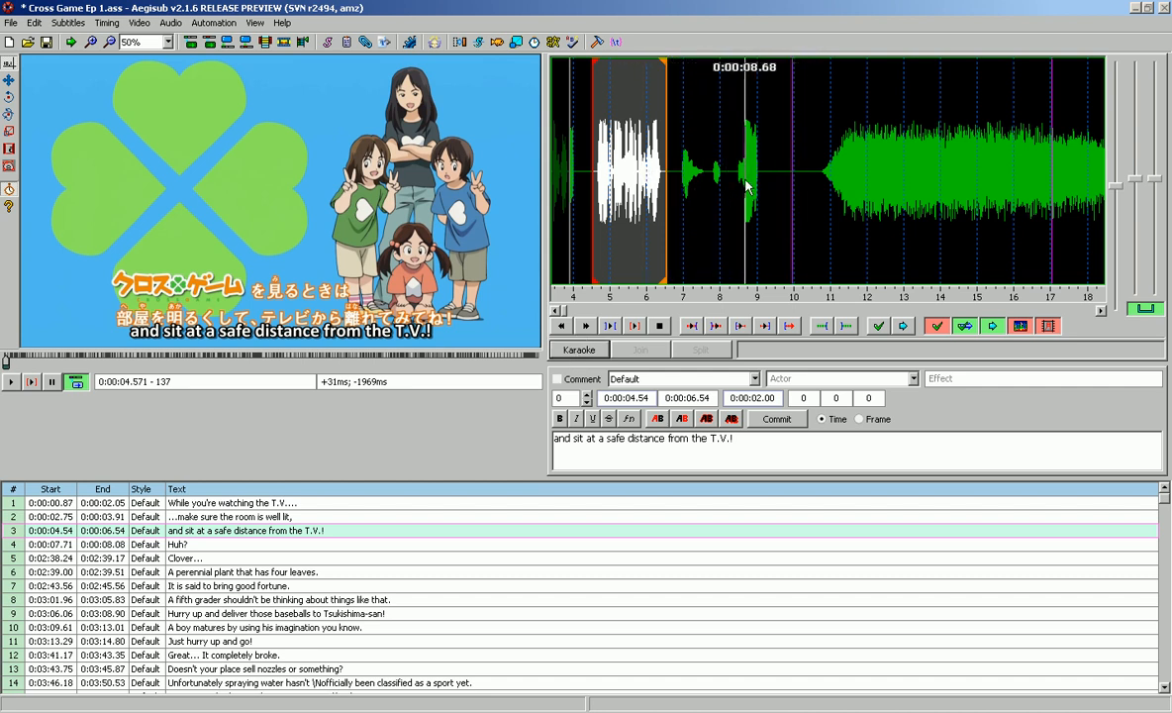
Step: Mark a trial range for the third line ending at 0:00:14.60, move its start to 0:00:08.77, and play audio around it
left_click(961, 189)
left_click(825, 183)
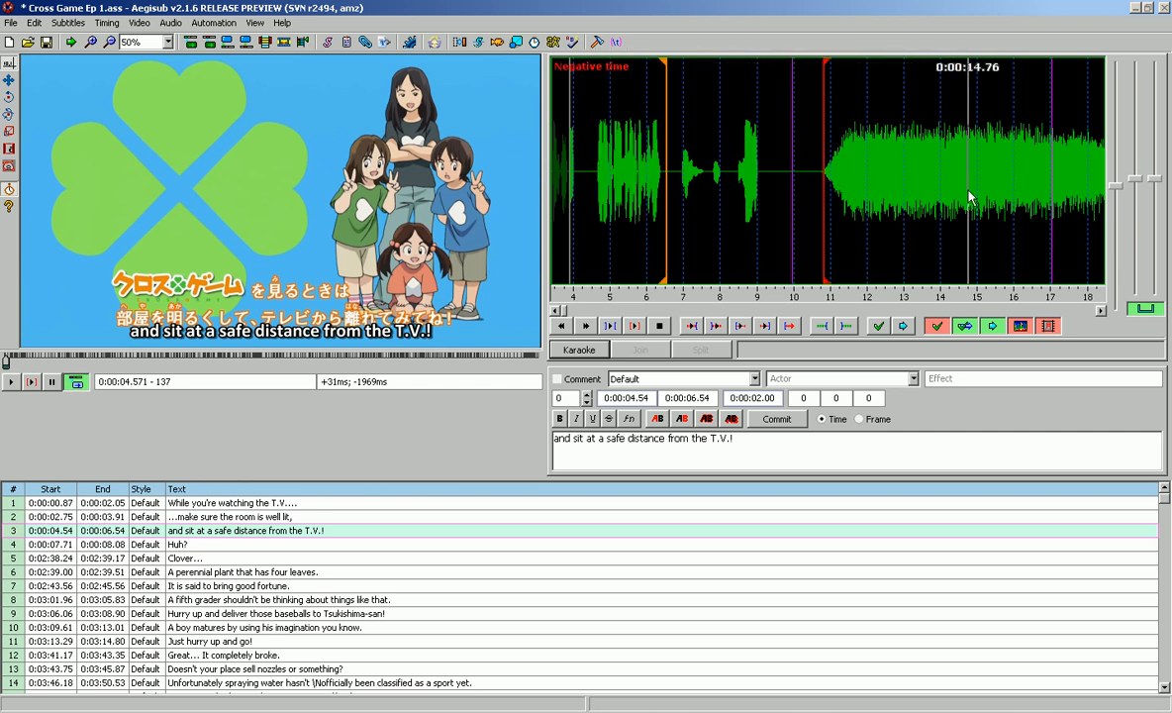
right_click(962, 188)
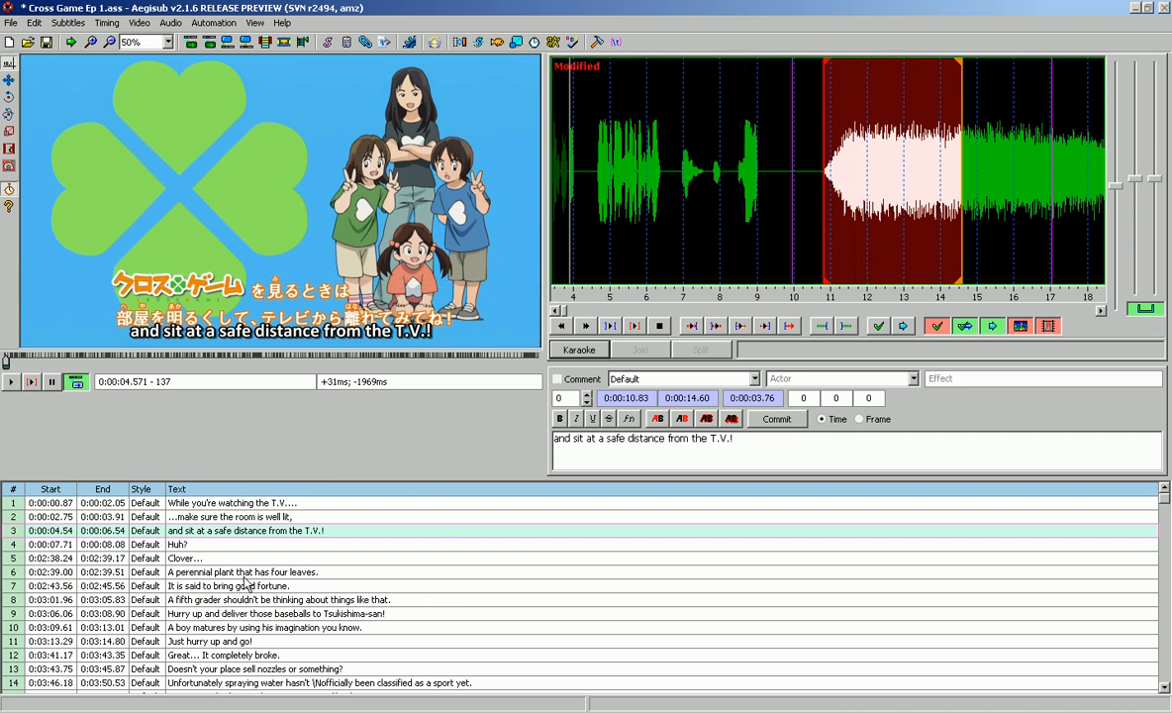
left_click(750, 238)
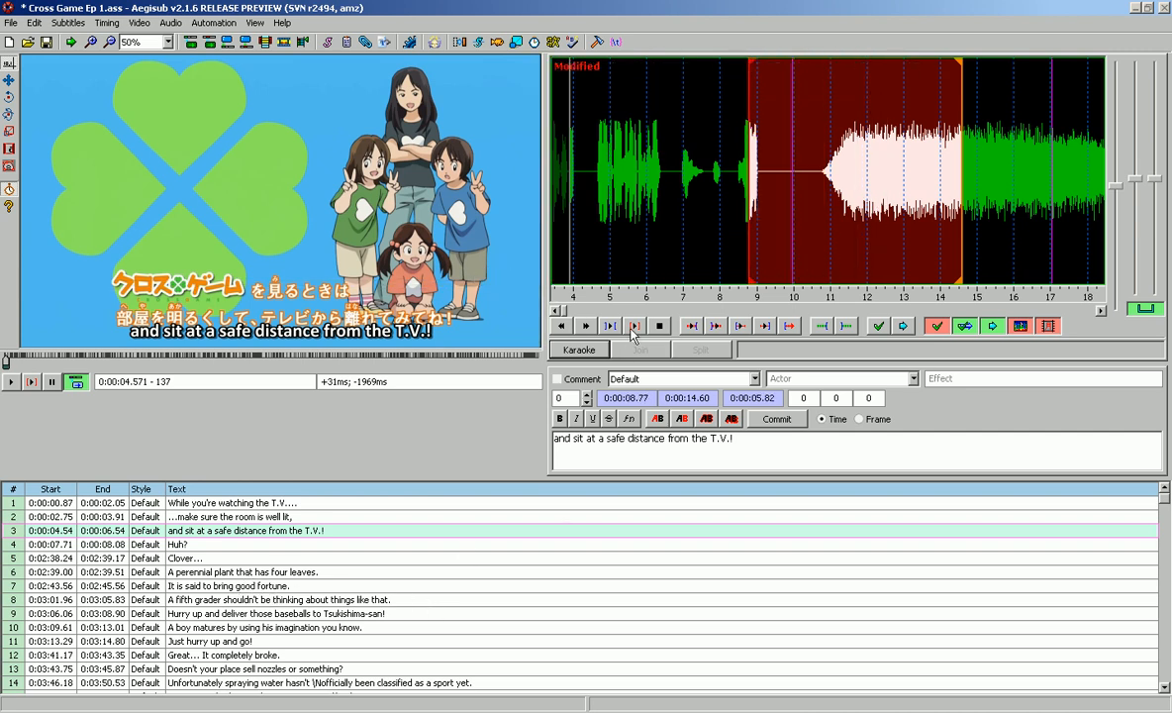
left_click(612, 327)
Step: Re-mark the third line's trial range to run from 0:00:06.11 to 0:00:13.12
left_click(798, 216)
right_click(909, 213)
left_click(712, 226)
left_click(652, 230)
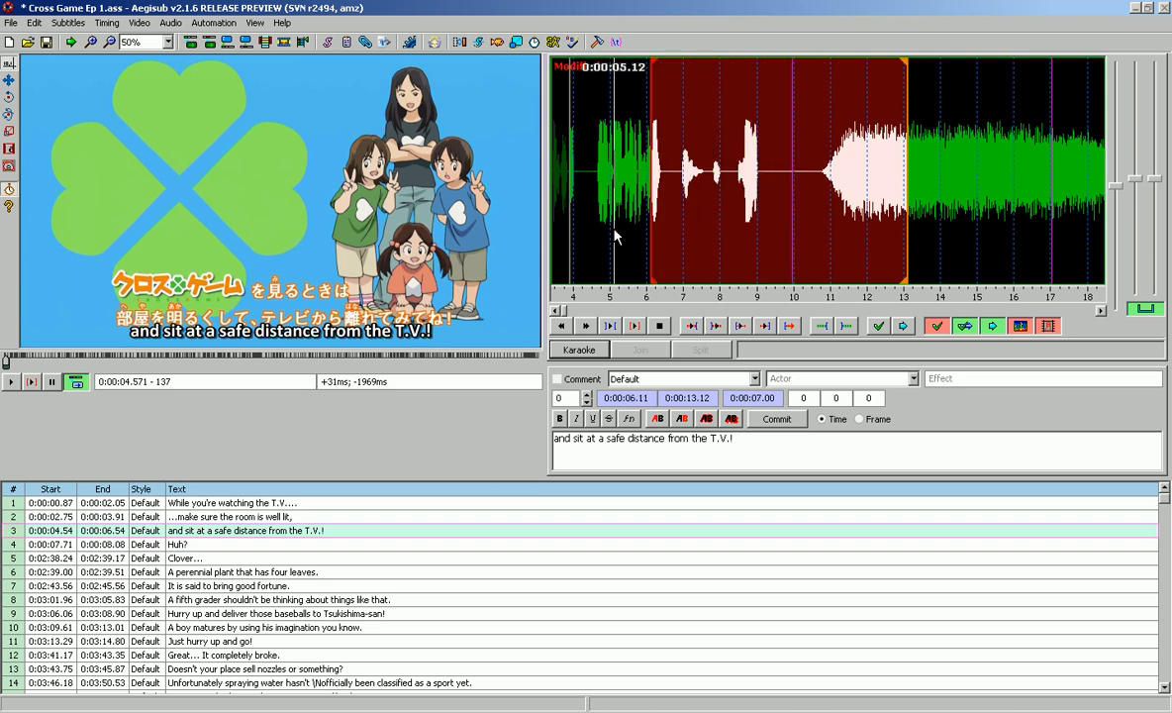
Step: Set the third line's start to 0:00:04.54 and extend its end in stages to 0:00:09.44
left_click(573, 238)
left_click_drag(566, 208, 592, 208)
right_click(645, 208)
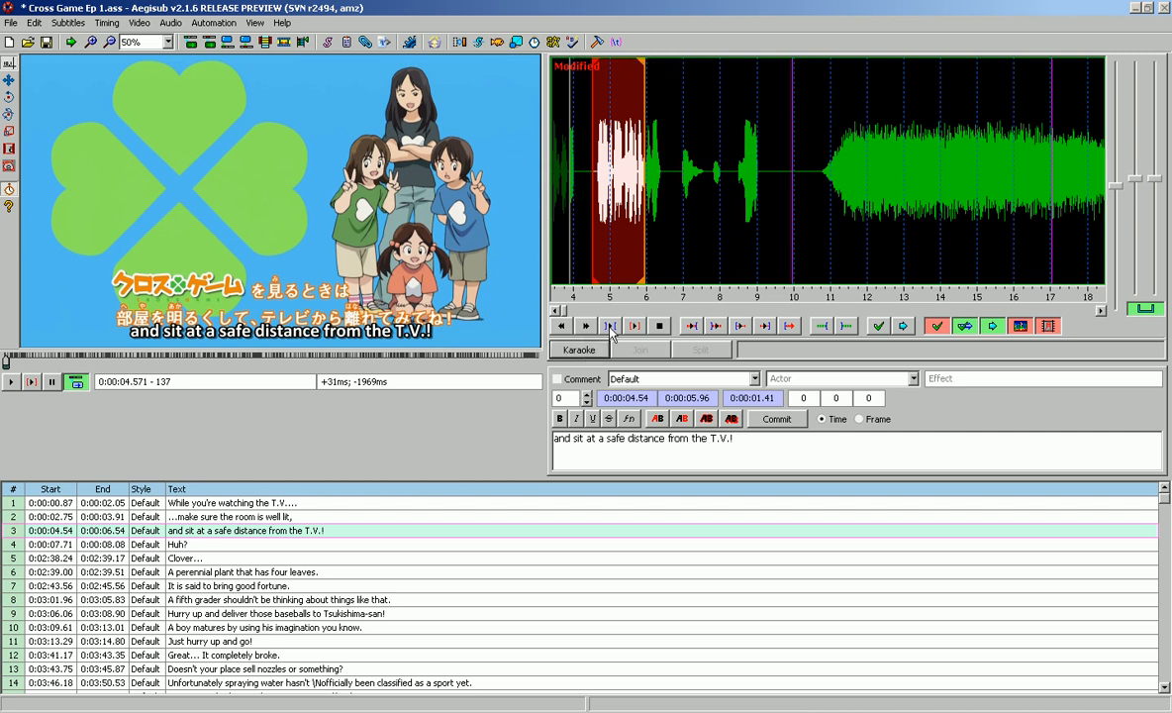
right_click(682, 240)
right_click(721, 249)
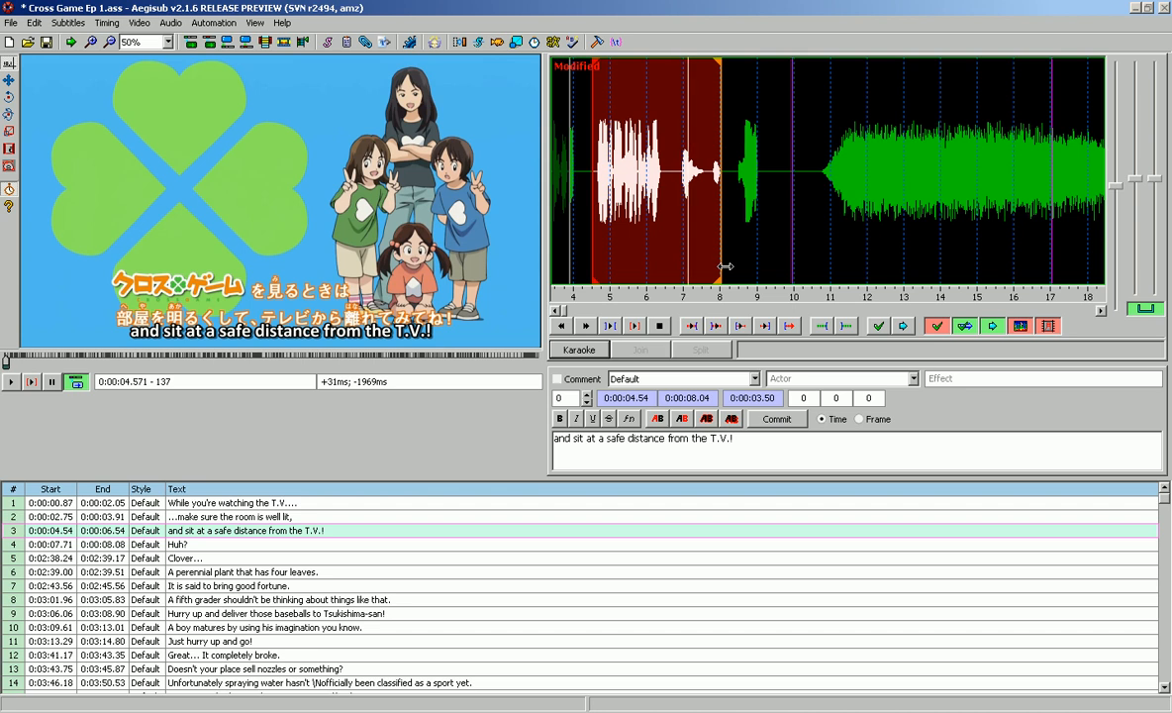
right_click(744, 268)
right_click(773, 253)
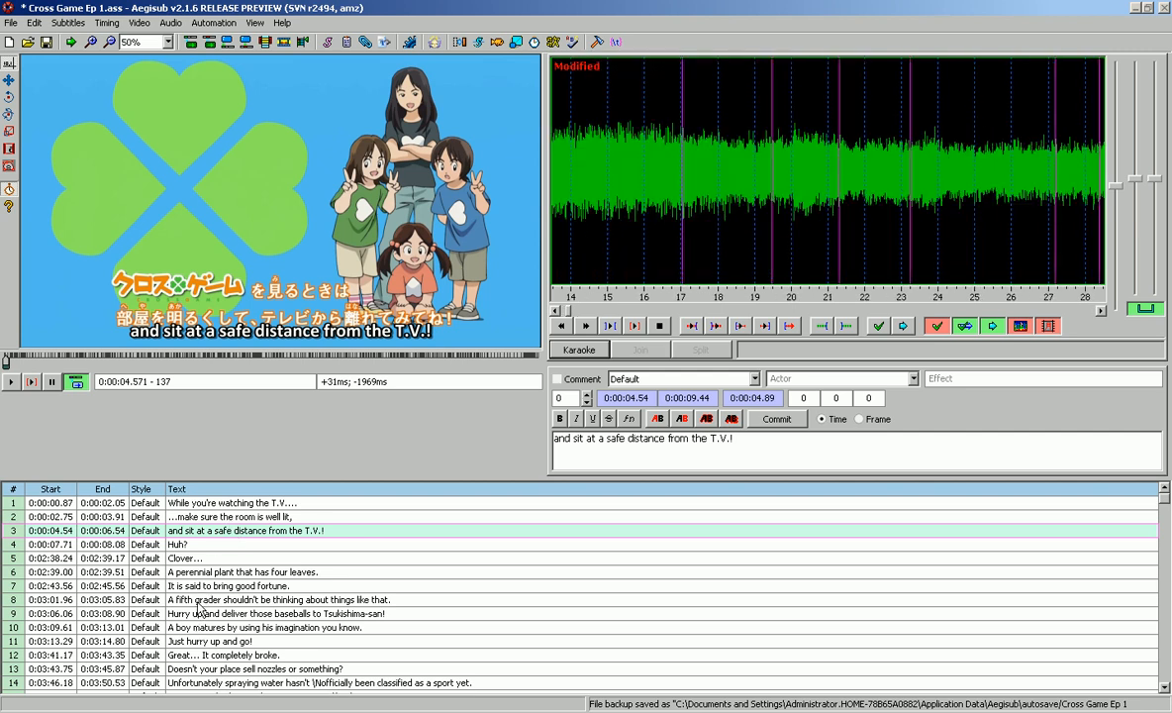
Step: Select the "Clover..." line and play its timed audio range
left_click(227, 571)
left_click(230, 558)
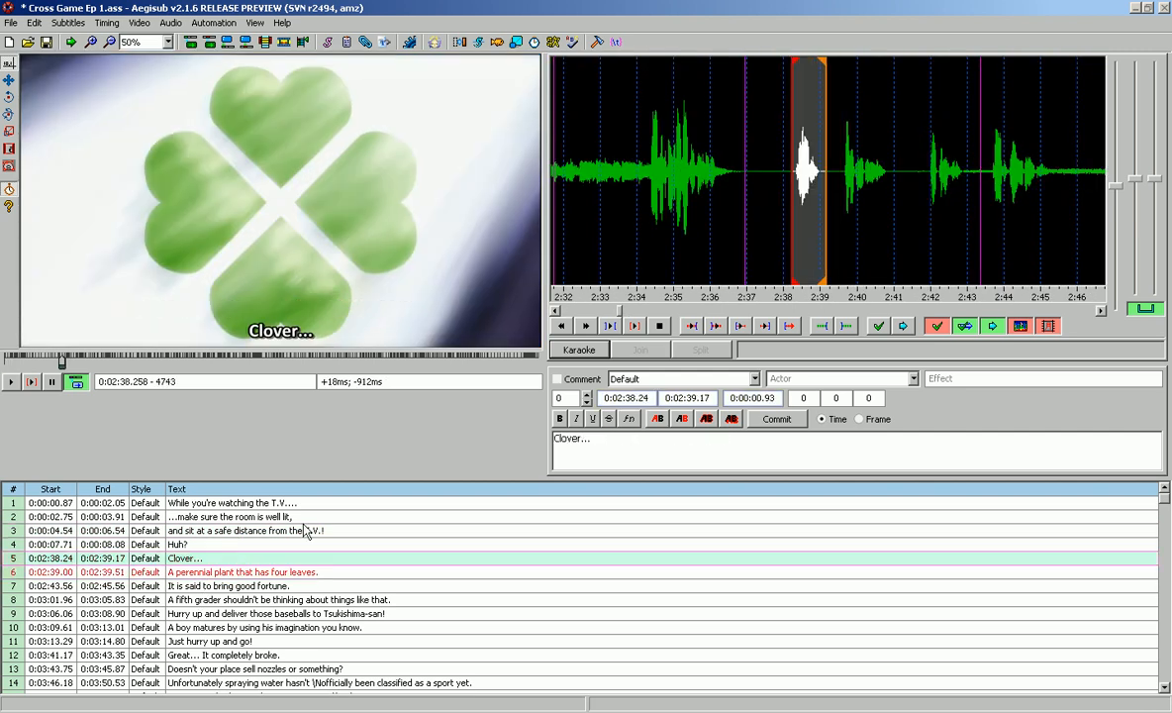
left_click(632, 328)
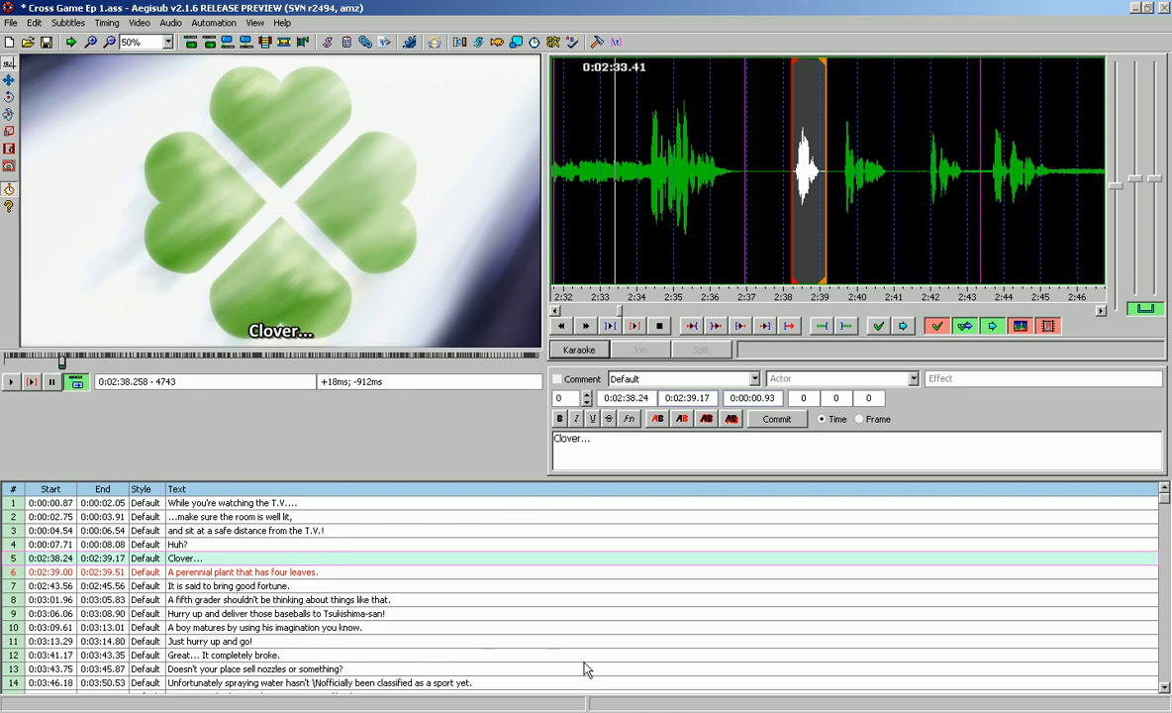
Step: Remove the \N line break from line 14, "Unfortunately spraying water hasn't officially been classified as a sport yet.", and commit it
left_click(341, 687)
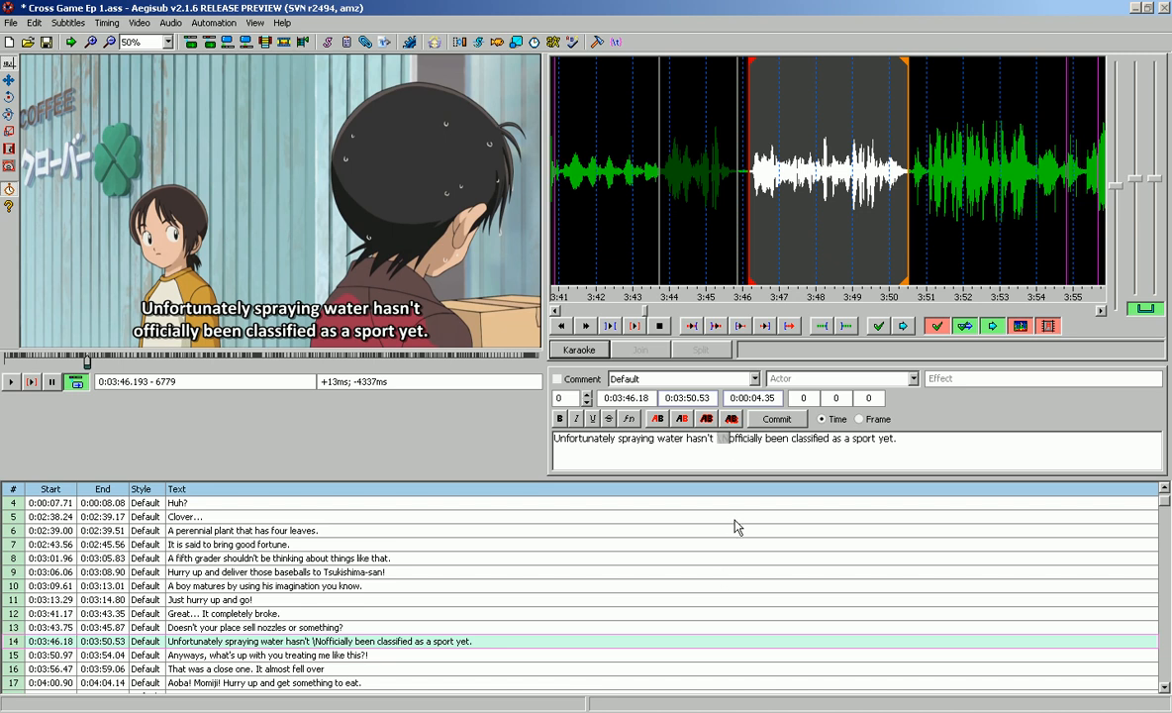
left_click(772, 419)
left_click(237, 643)
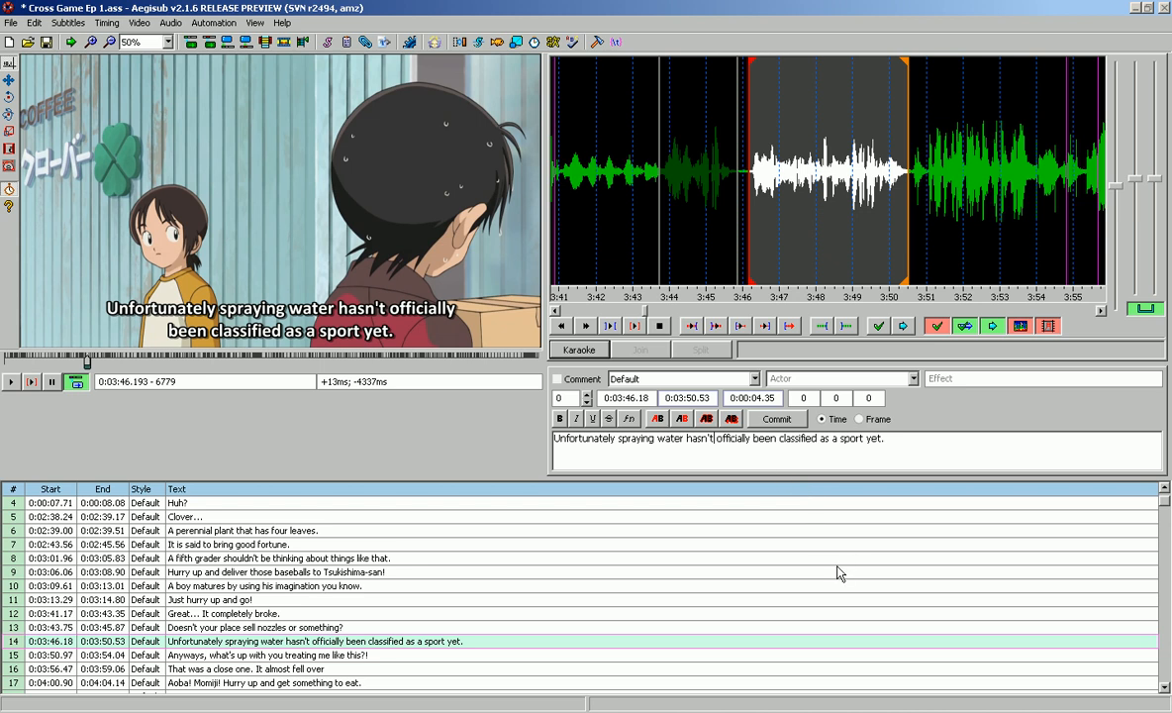
Step: Insert a manual \N line break after "hasn't" in line 14, commit the change, and reselect the line
type("\\")
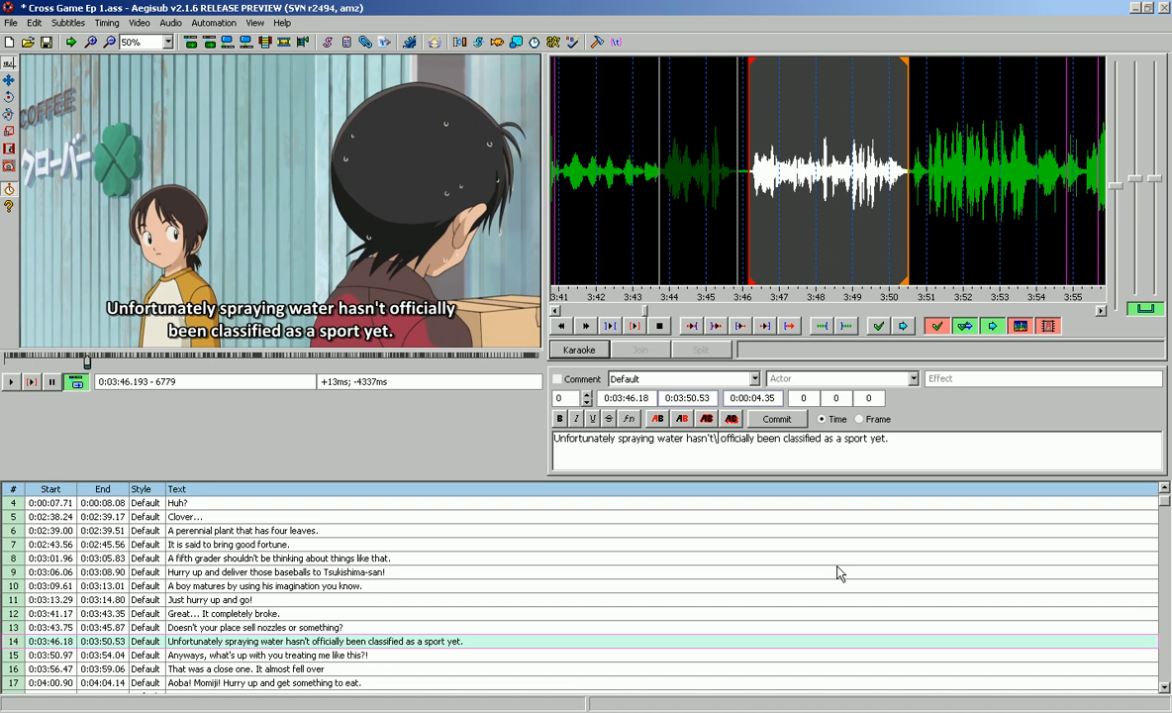
type("N")
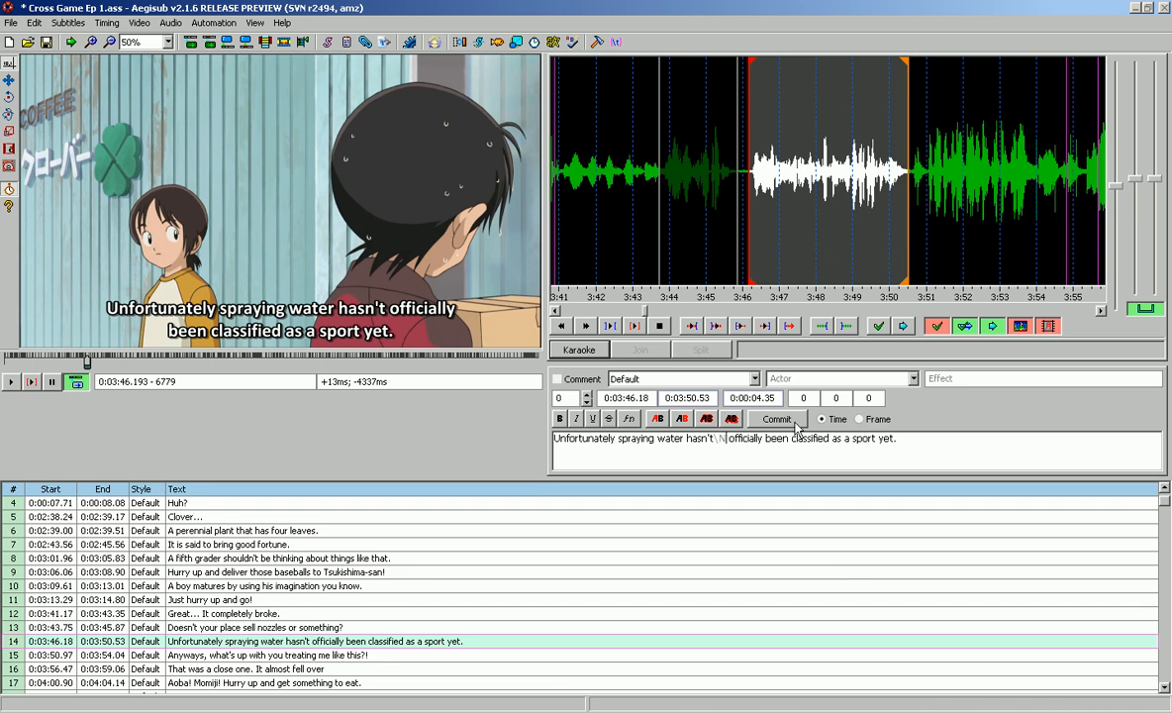
key("shift+End")
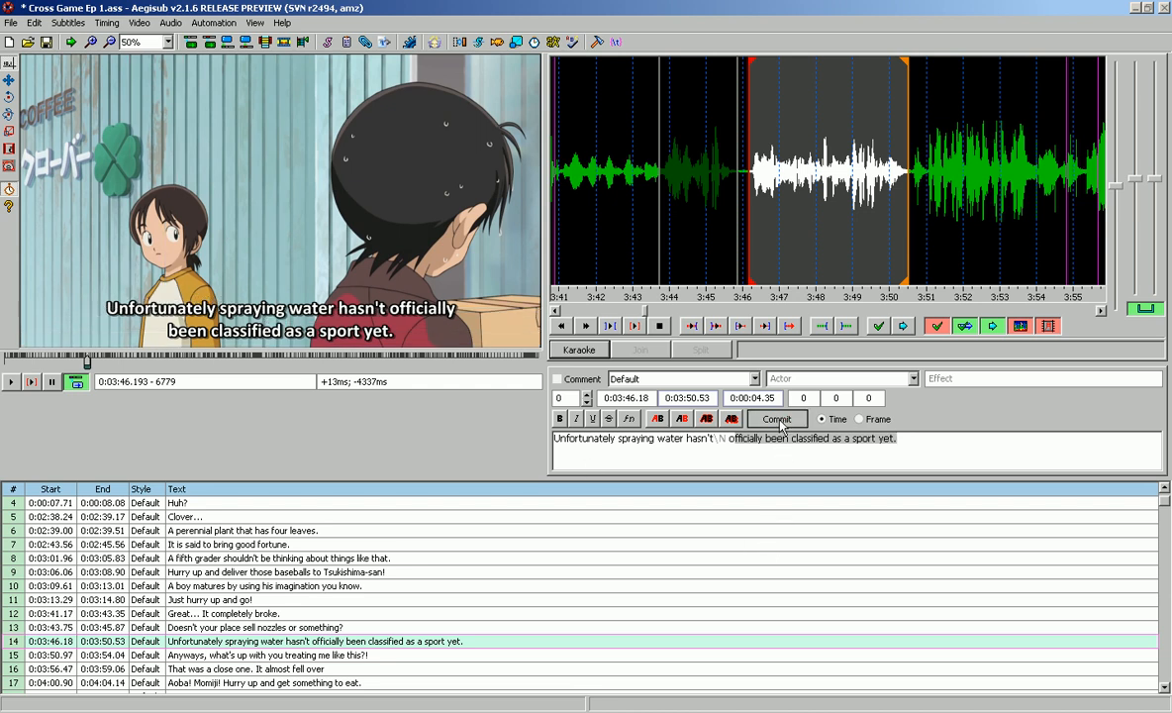
left_click(777, 419)
left_click(304, 642)
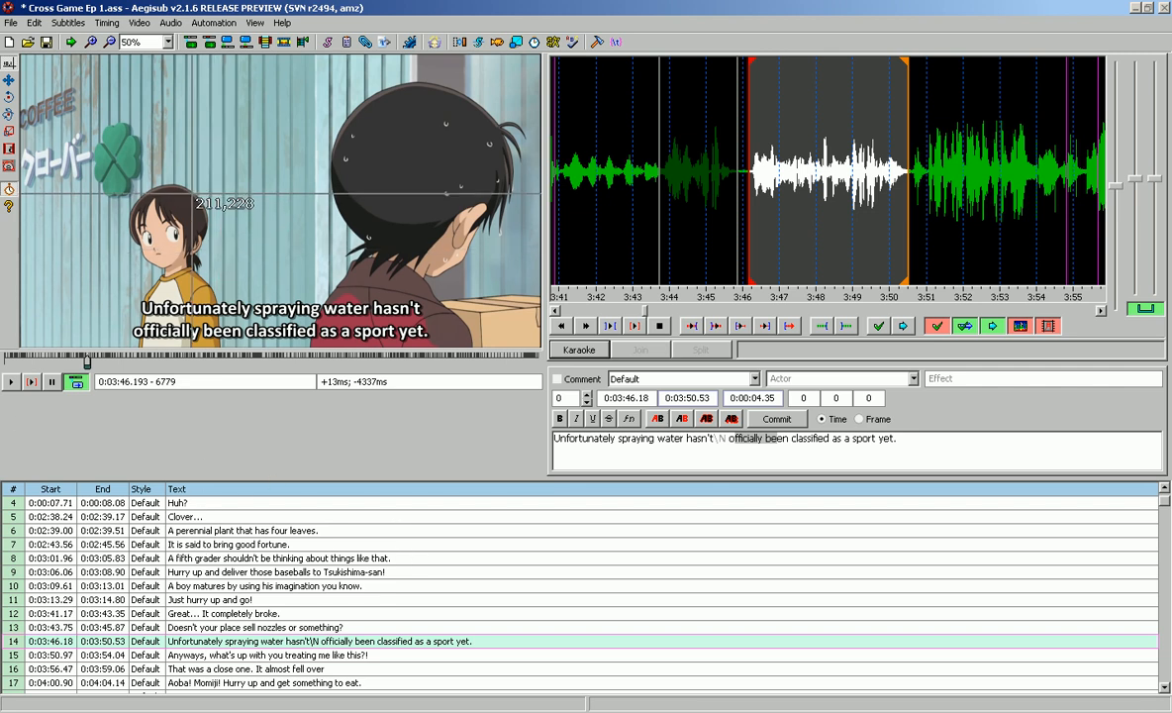
Step: Look over the current script's styles in the Styles Manager and close it
left_click(331, 46)
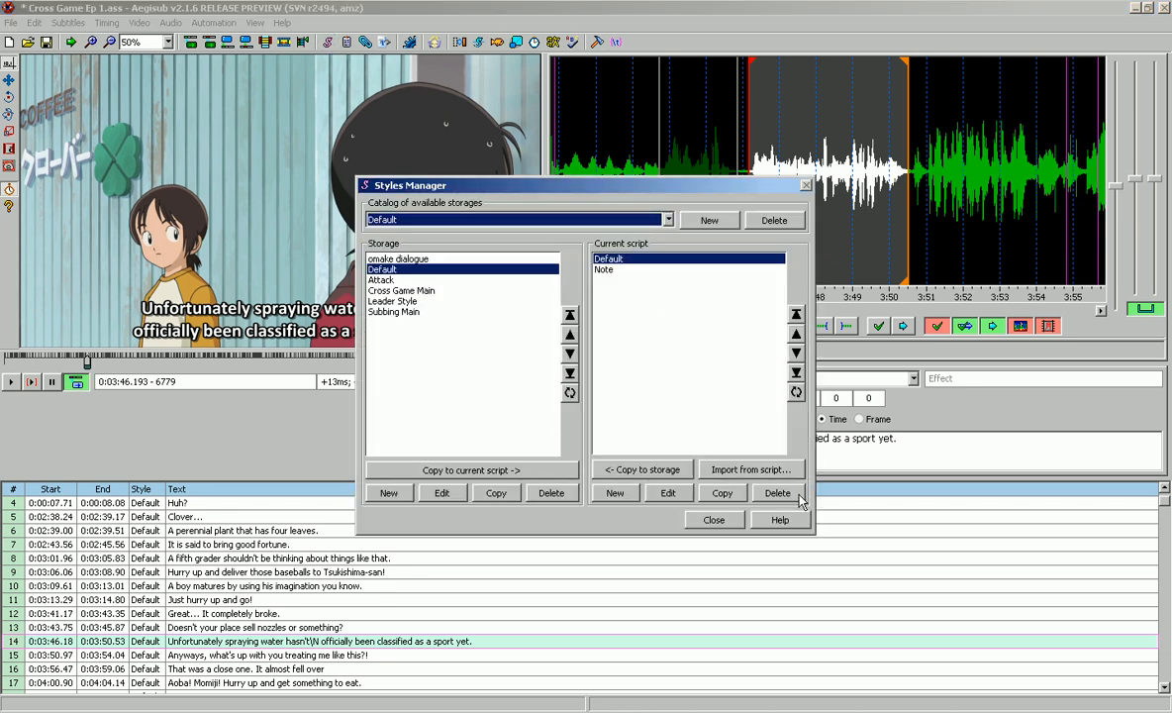
left_click(714, 521)
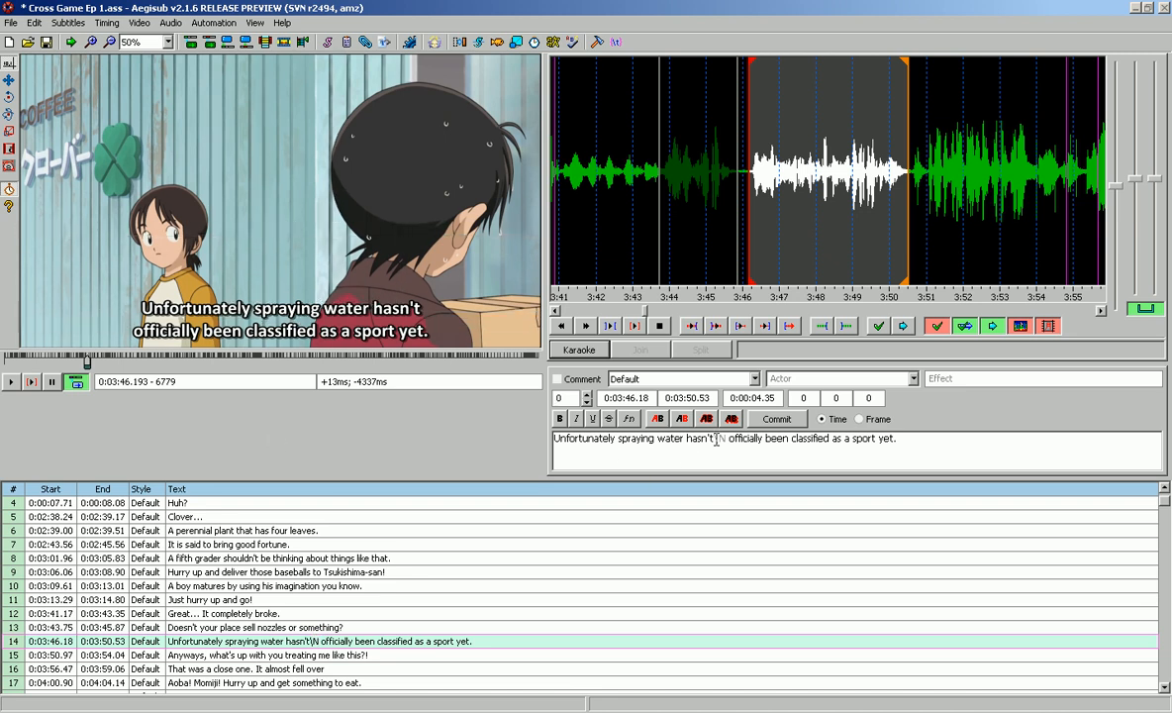
Step: Delete the \N code after "hasn't" in line 14, commit the text, and reselect the line
left_click_drag(713, 438, 725, 439)
key("Delete")
left_click(778, 419)
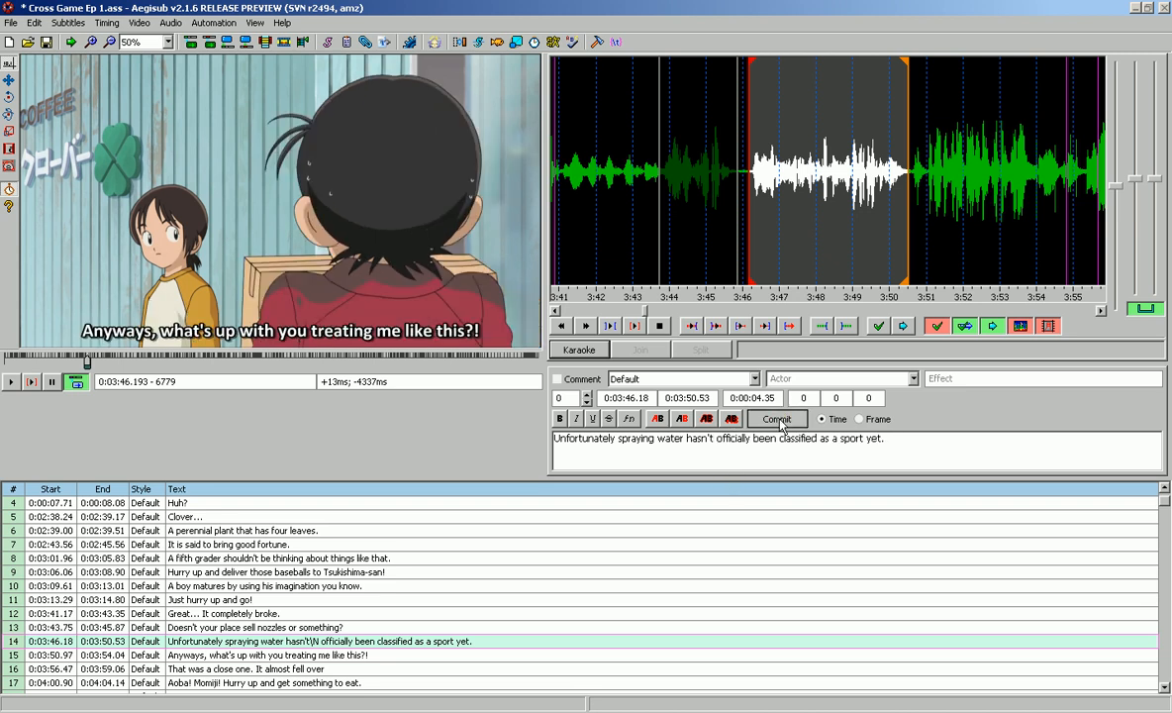
left_click(369, 643)
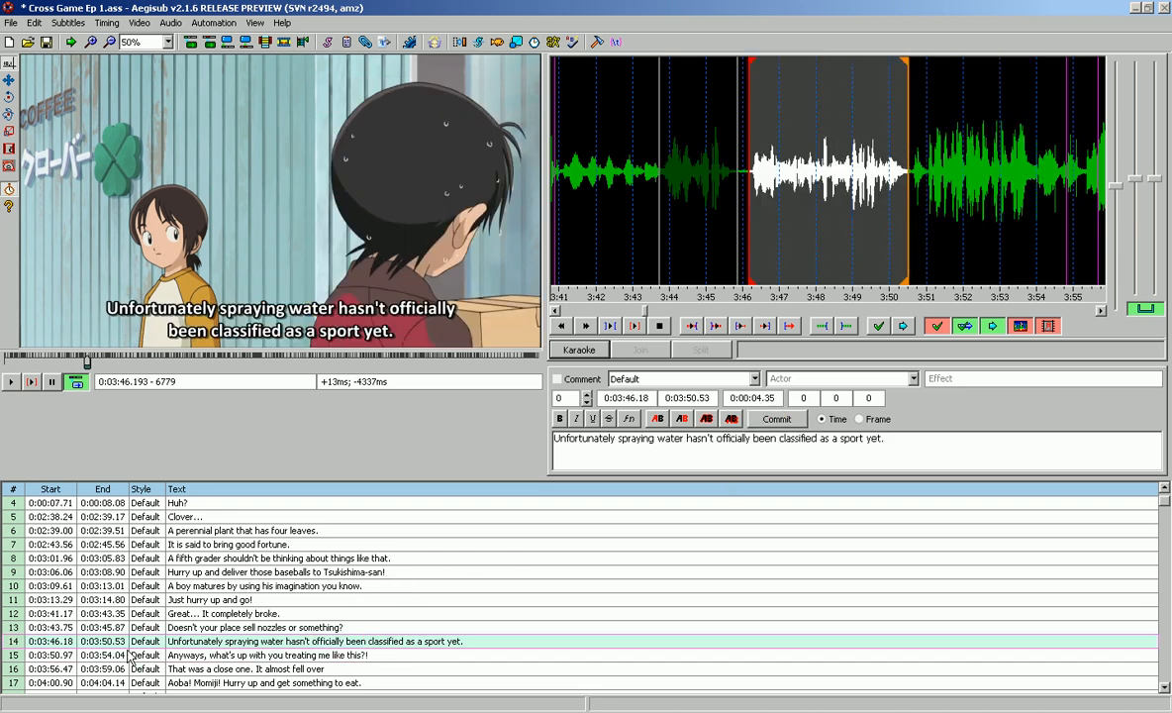